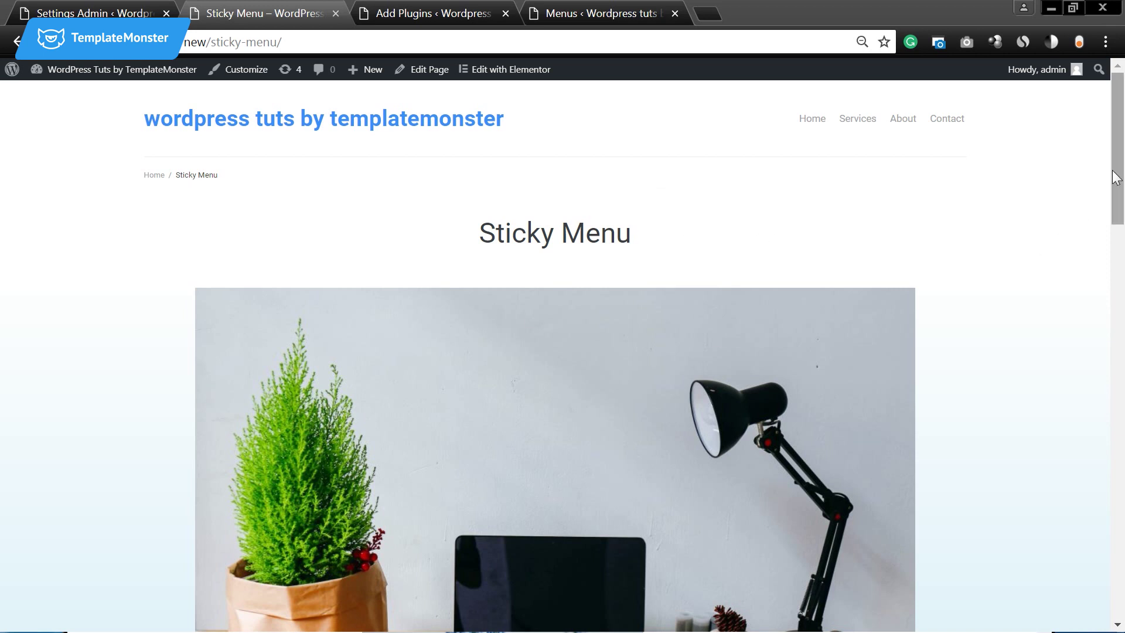
Scroll the Sticky Menu page to test the header, then return to the mySticky menu search result.
drag(1115, 176, 1101, 381)
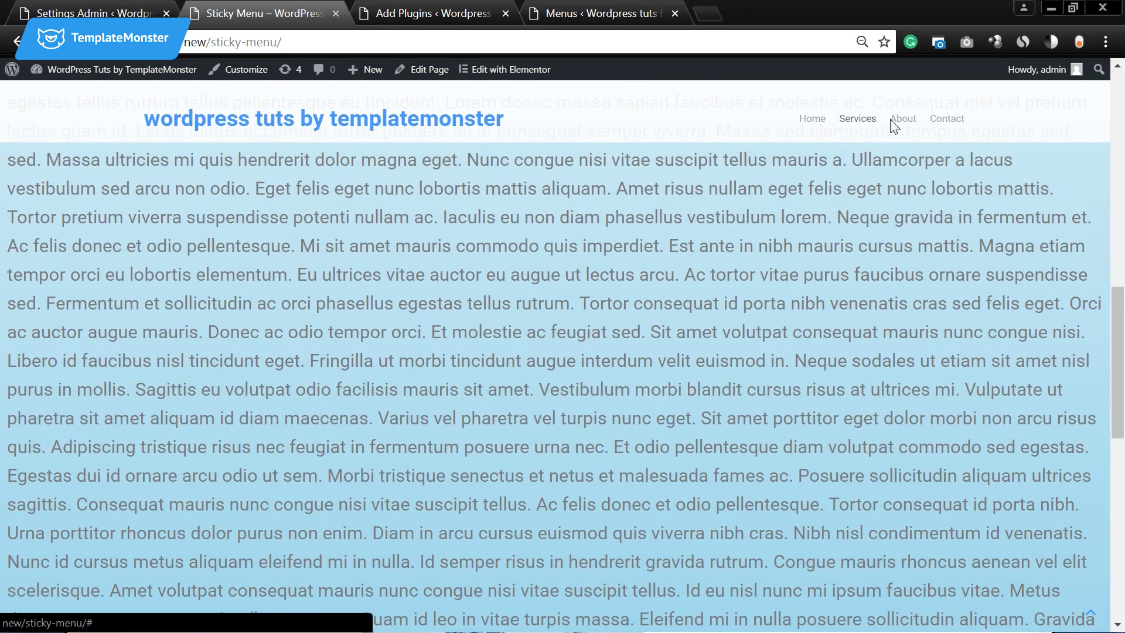
mouse_move(1120, 341)
mouse_down()
mouse_move(1118, 299)
mouse_move(1114, 418)
mouse_move(1117, 328)
mouse_up()
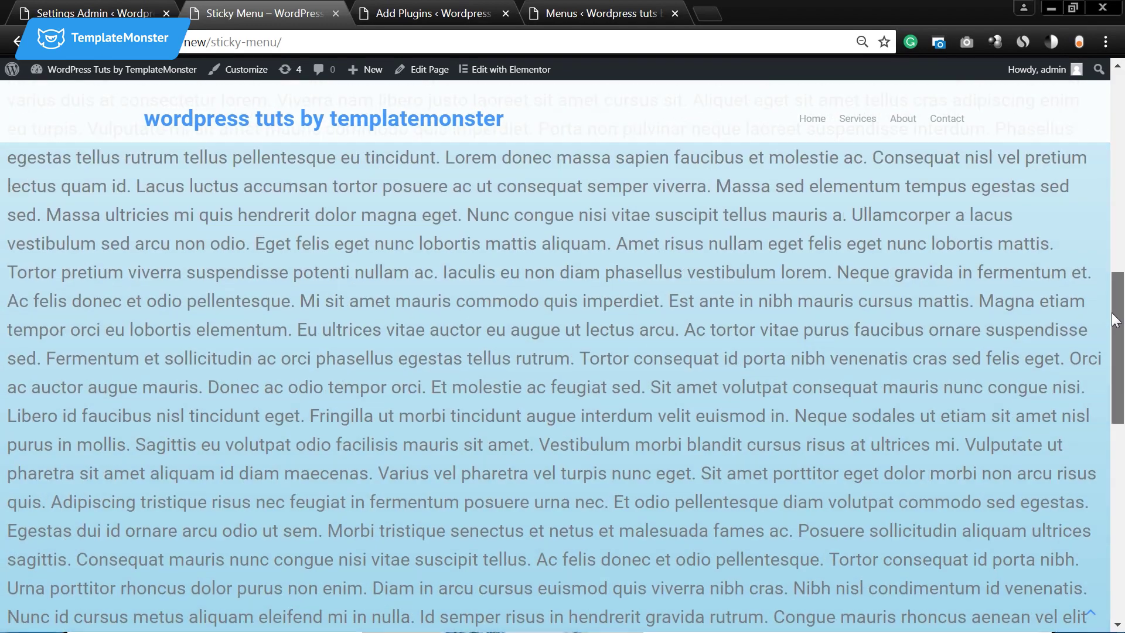
click(429, 14)
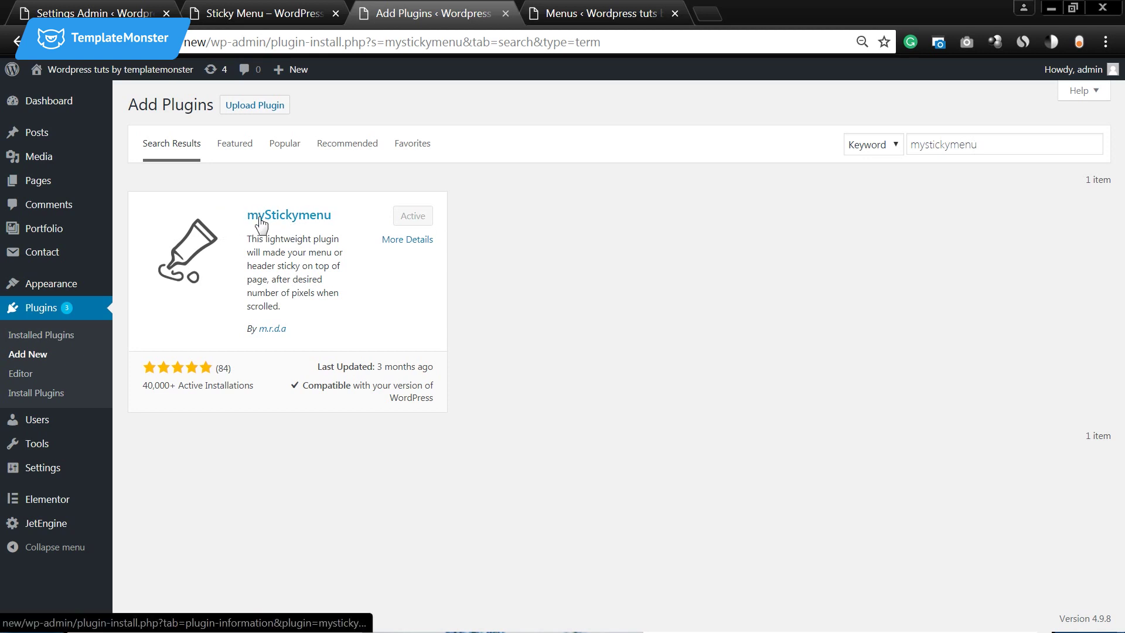
Bring up the Menus editor with the Sticky Menu and its Home, Services, About and Contact items.
click(559, 14)
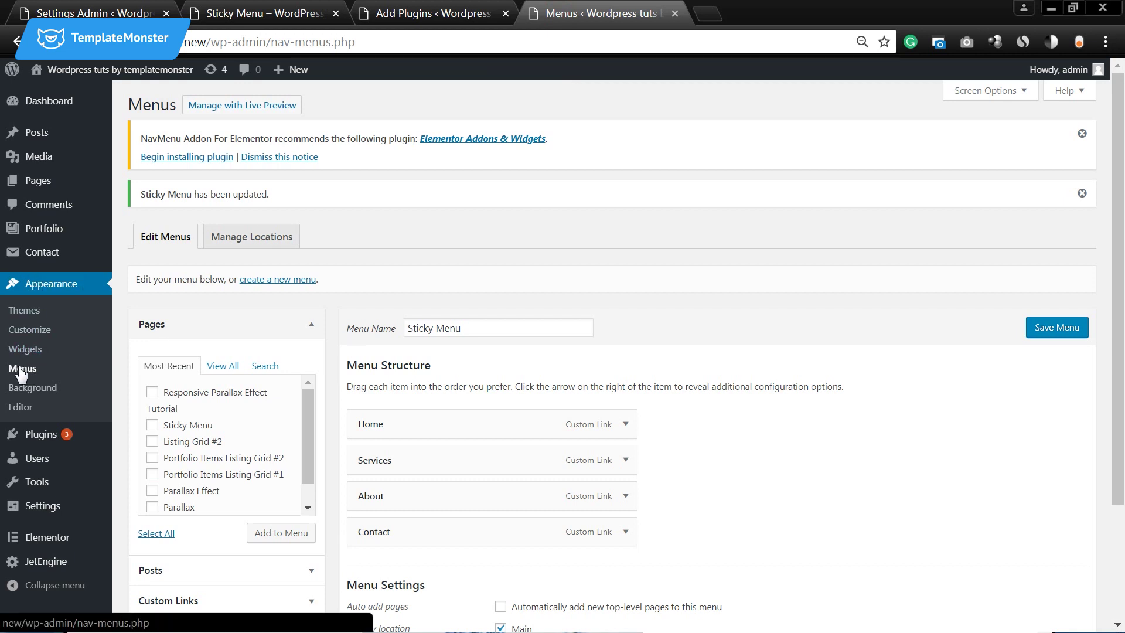
scroll(429, 320, down, 2)
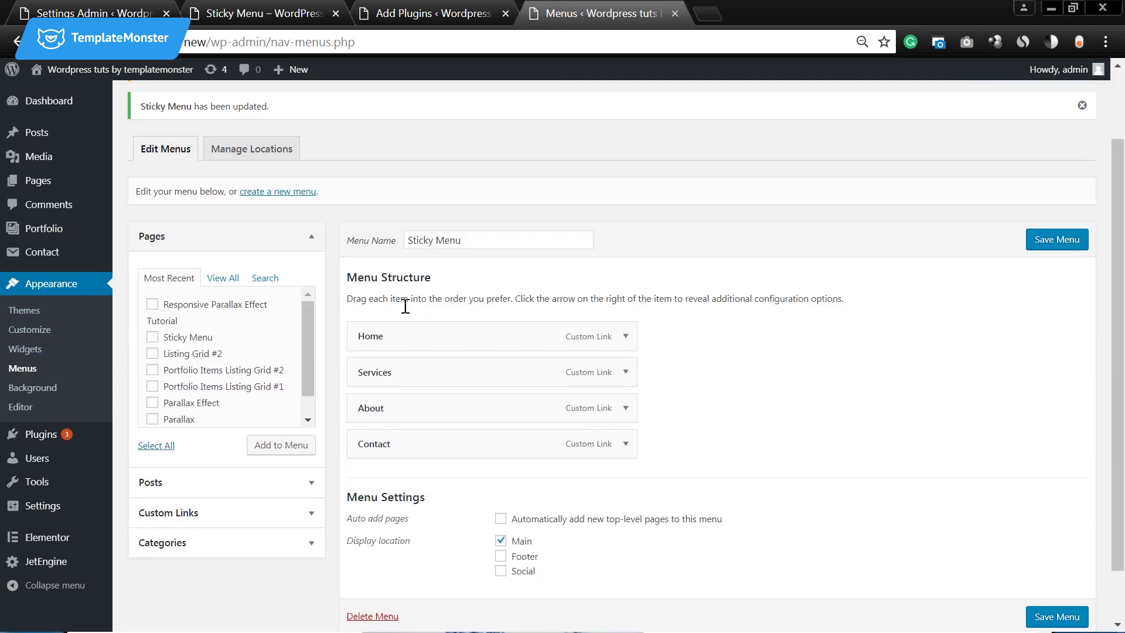
Create a new menu named 'Sticky Menu Tutorial'.
click(283, 197)
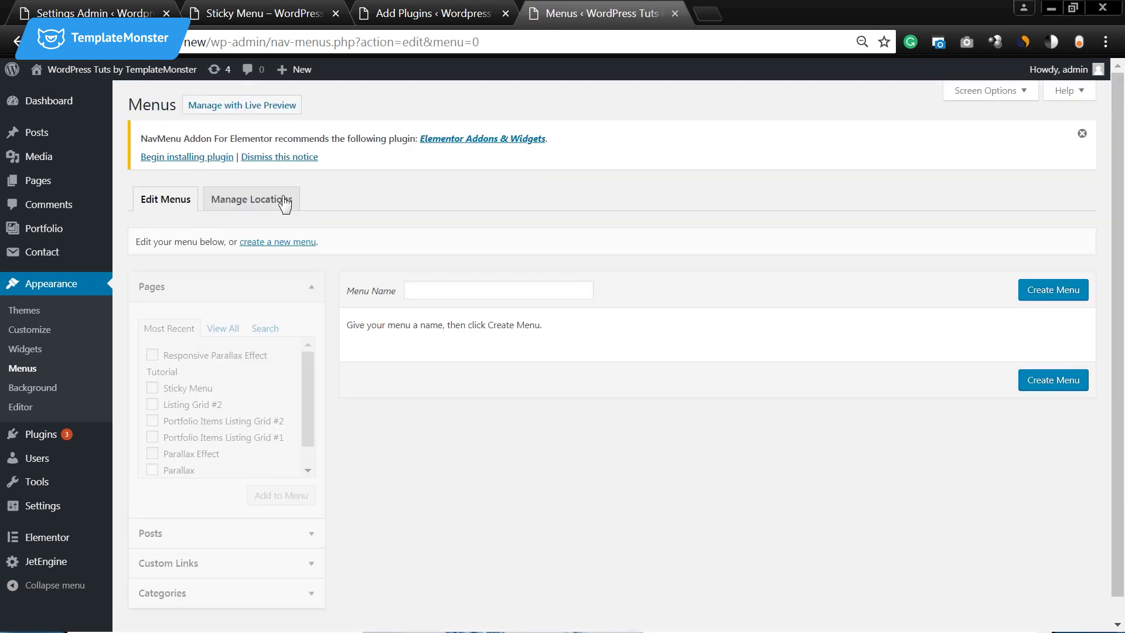
click(424, 290)
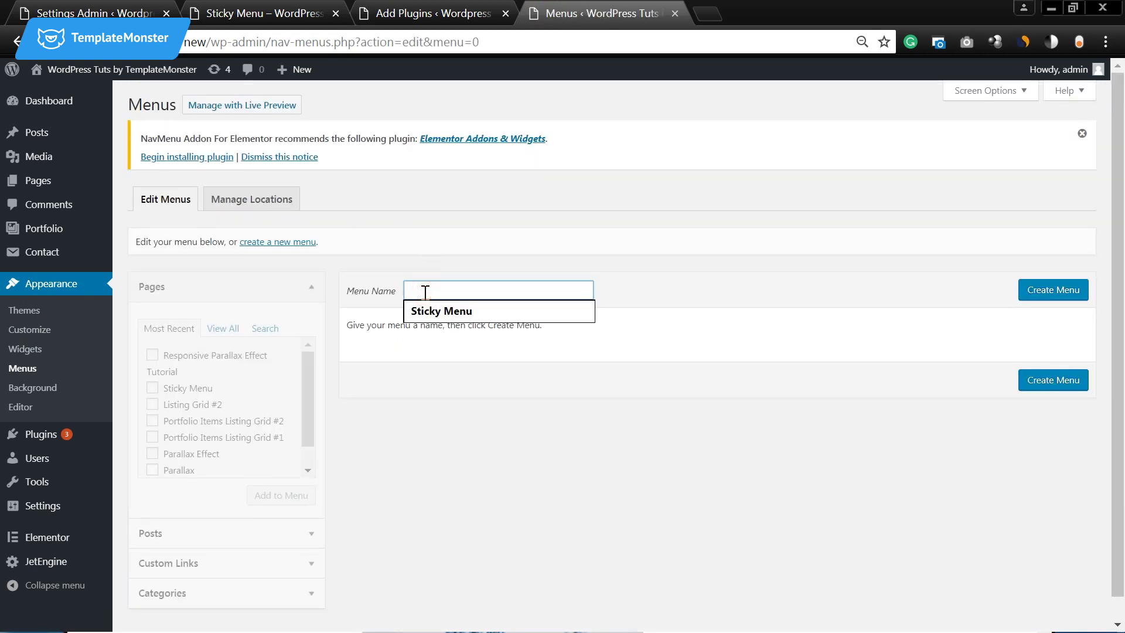
click(427, 310)
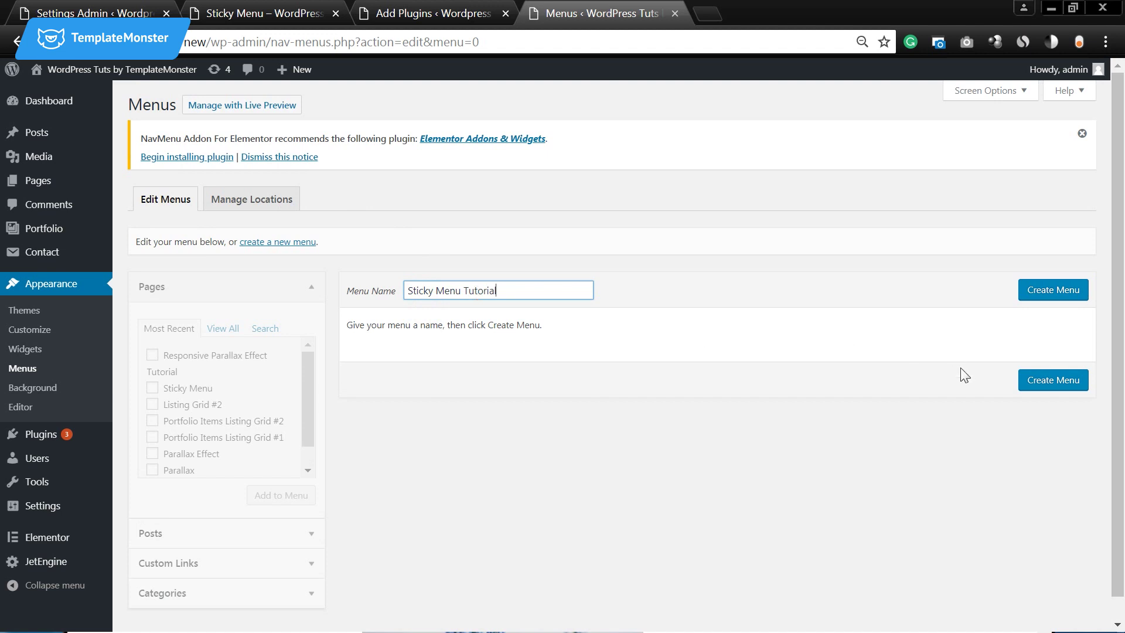
click(1038, 298)
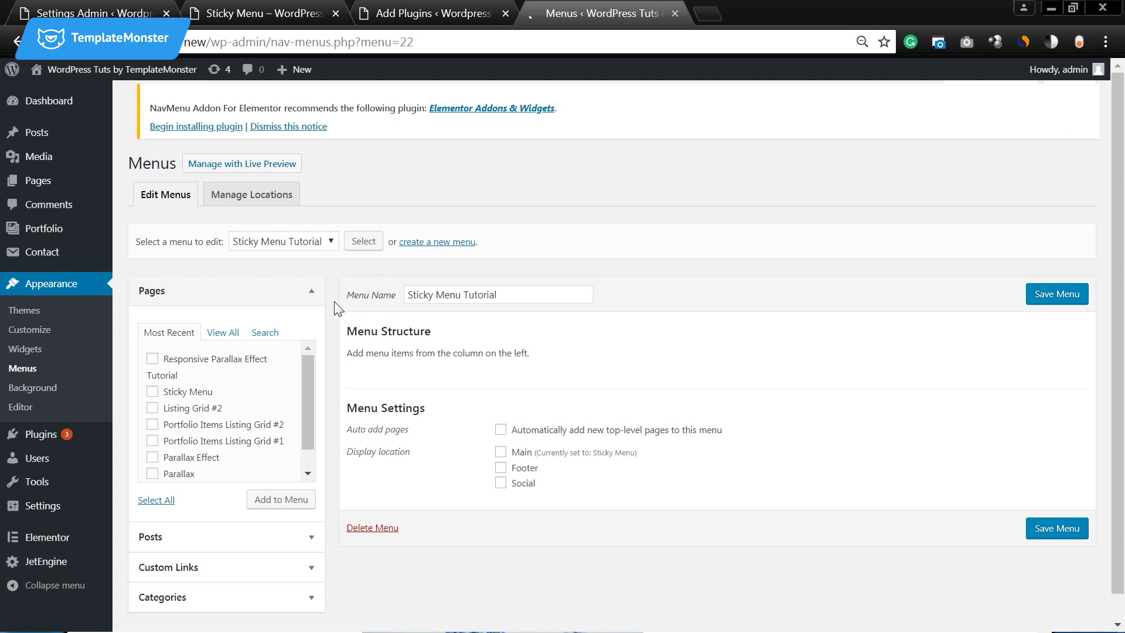
Assign the menu to the Main location and save it with Home, About and Services.
scroll(463, 362, down, 1)
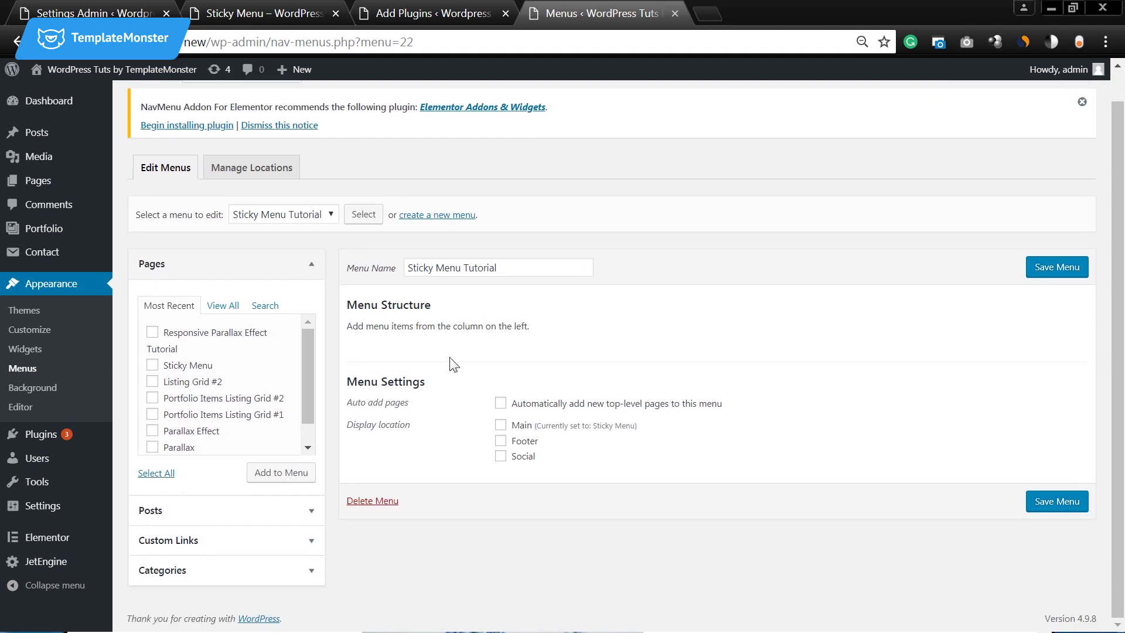
click(500, 426)
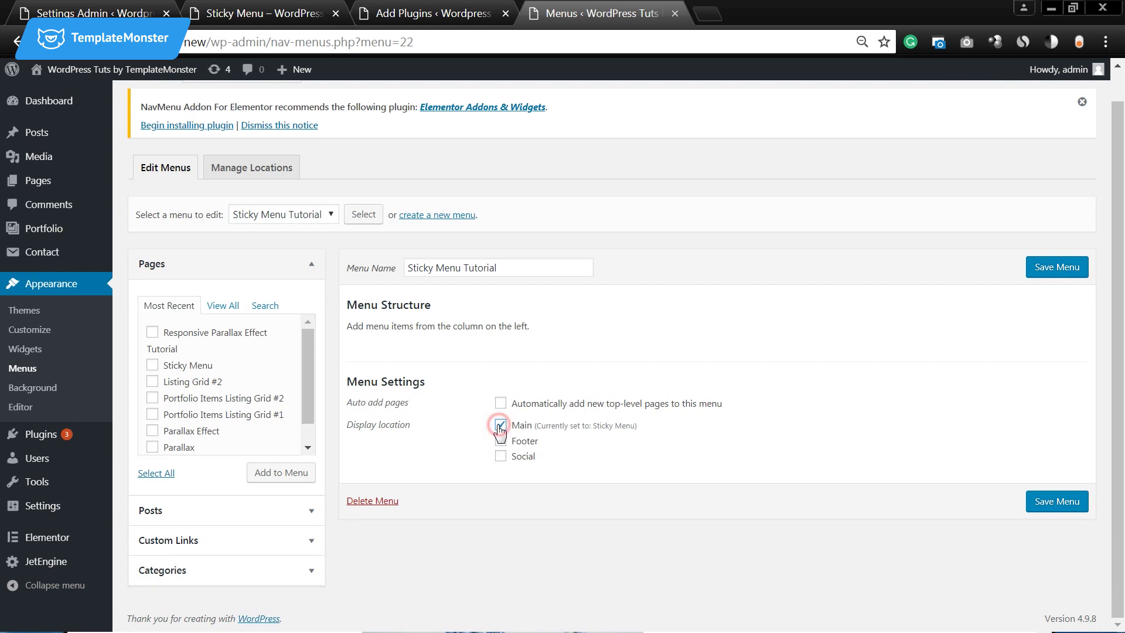
click(1033, 280)
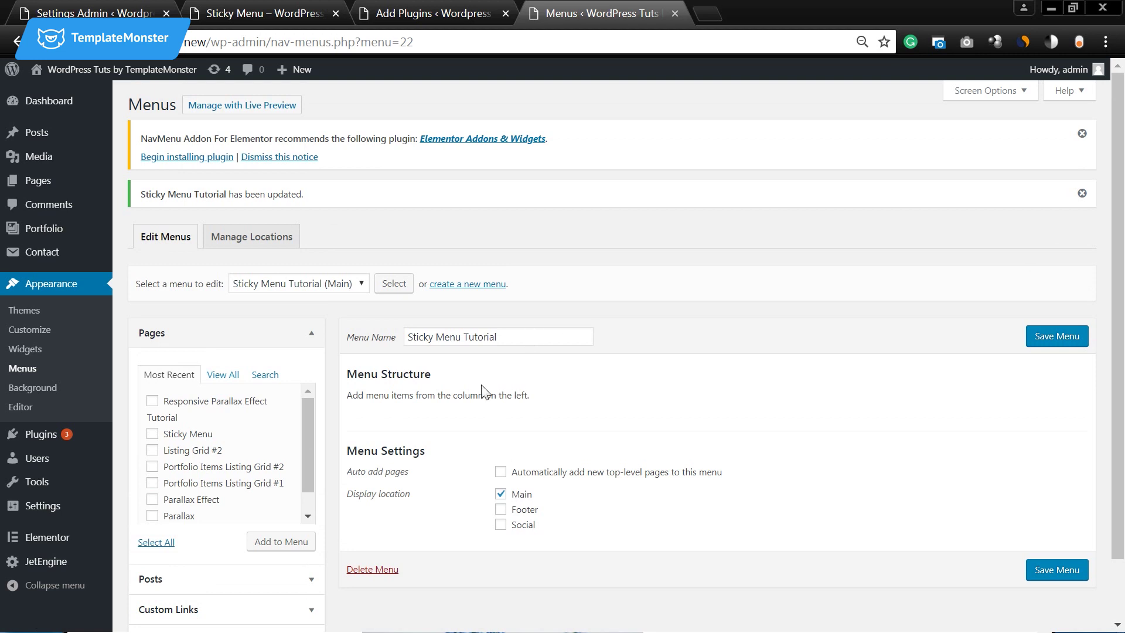
scroll(484, 391, down, 2)
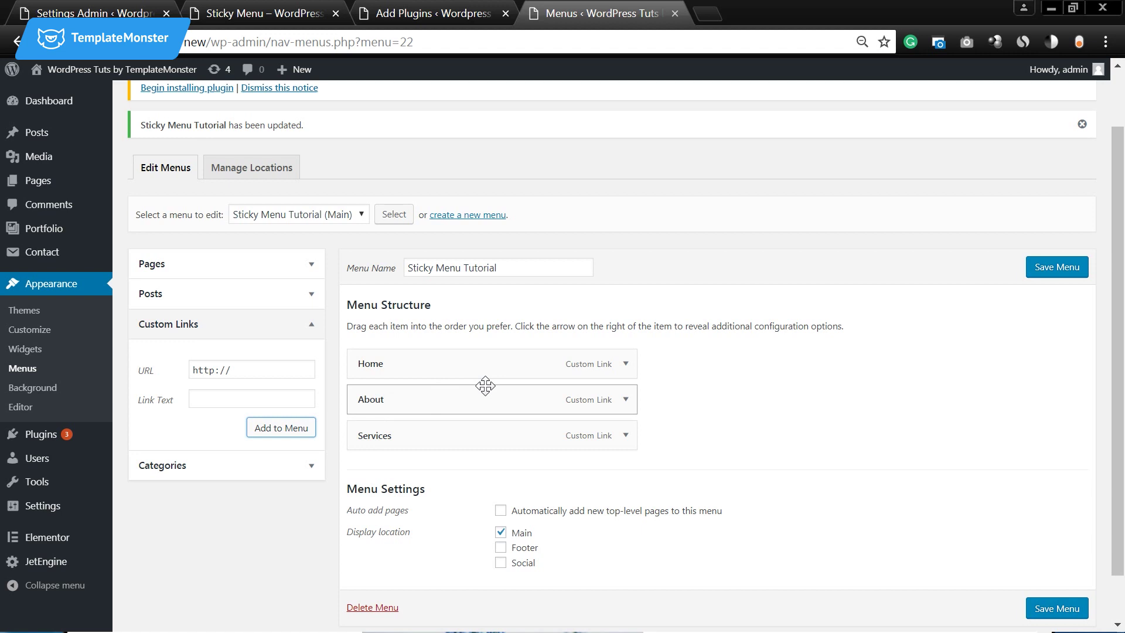
scroll(465, 446, down, 1)
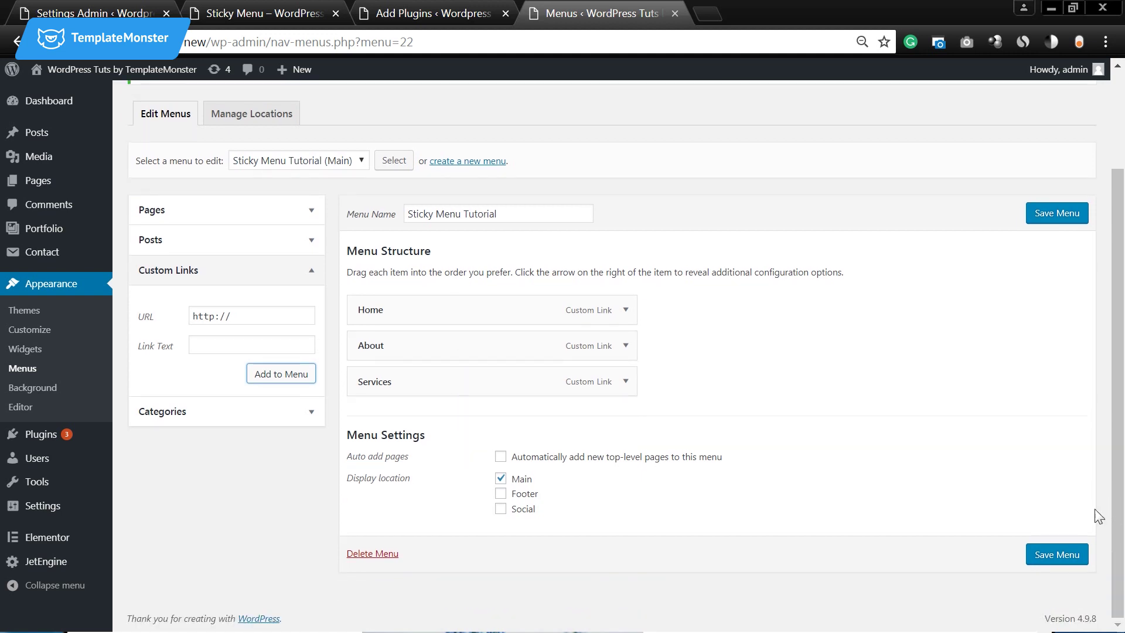
click(1054, 221)
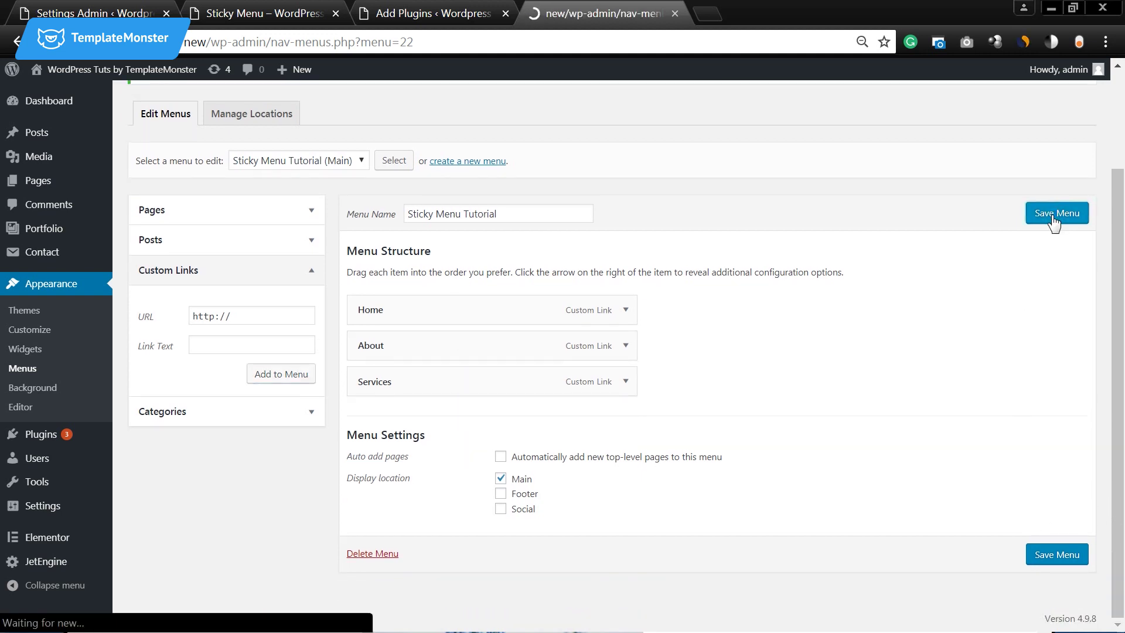
scroll(534, 249, down, 2)
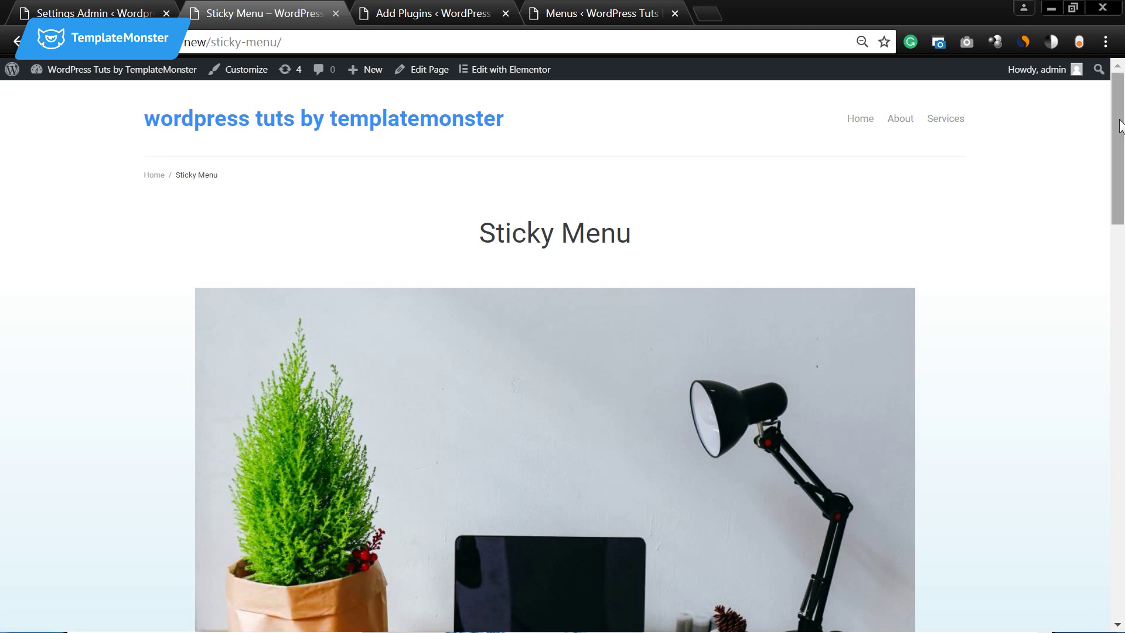
Scroll the Sticky Menu page to check the new header, then open the browser's developer tools.
drag(1115, 120, 1120, 87)
mouse_move(1116, 146)
mouse_down()
mouse_move(1116, 293)
mouse_move(1116, 147)
mouse_up()
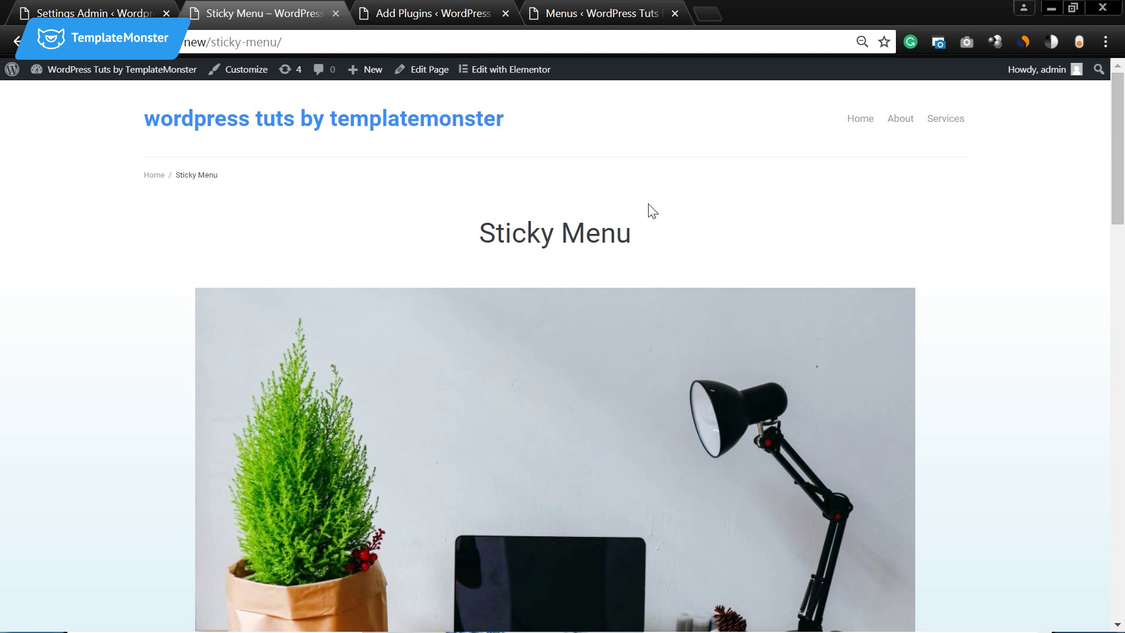
key(ctrl+shift+i)
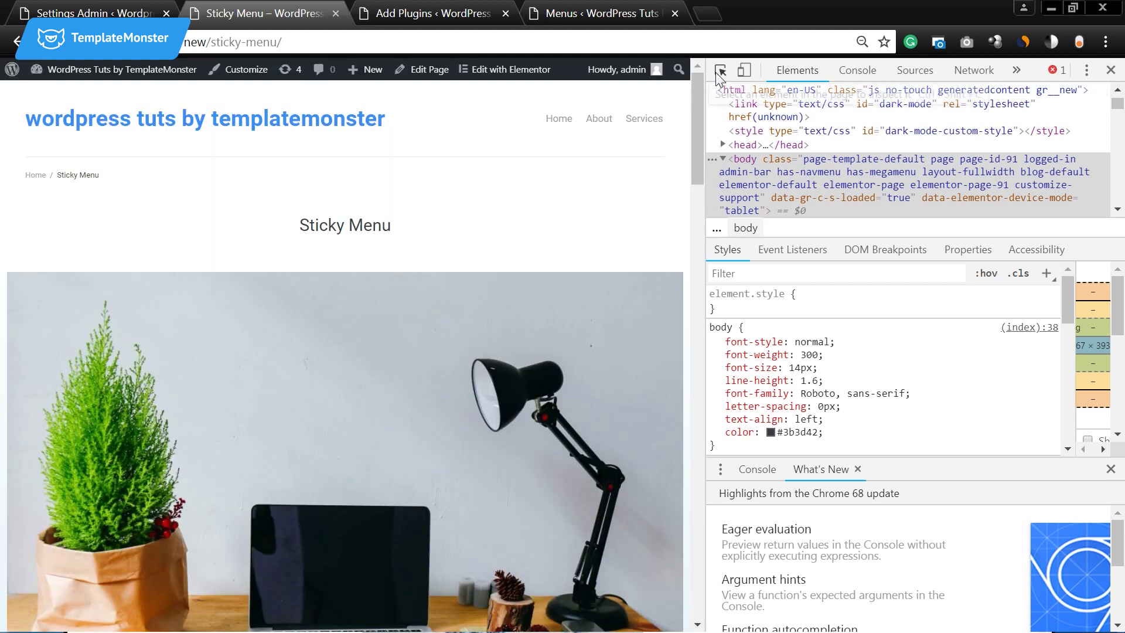
Inspect the header wrapper element and copy its 'site-header' class name.
click(718, 73)
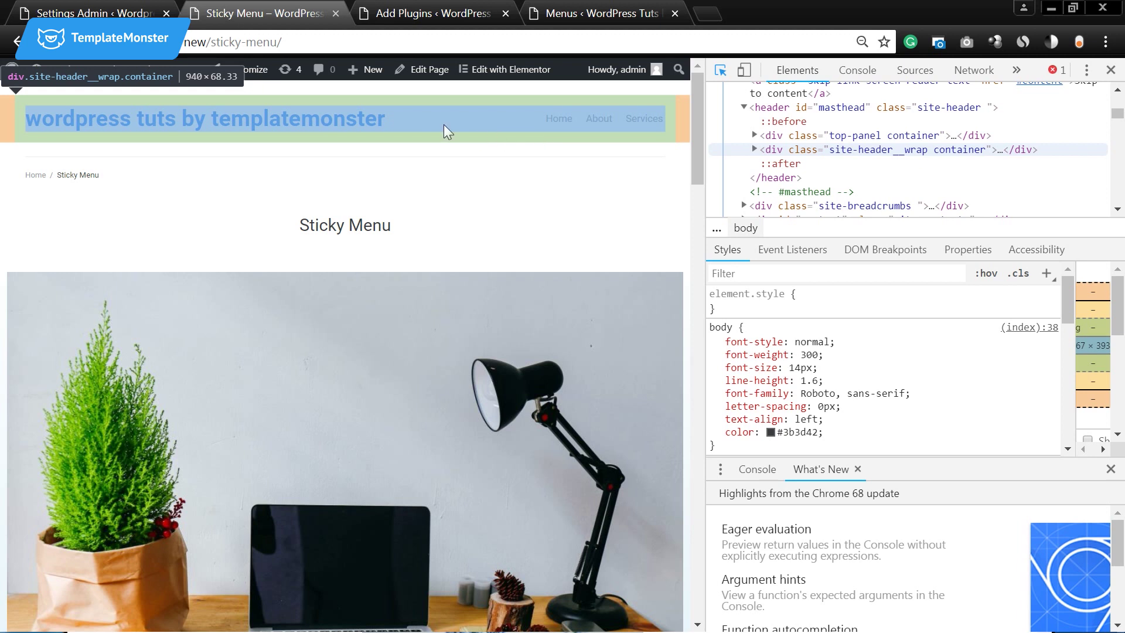
click(536, 138)
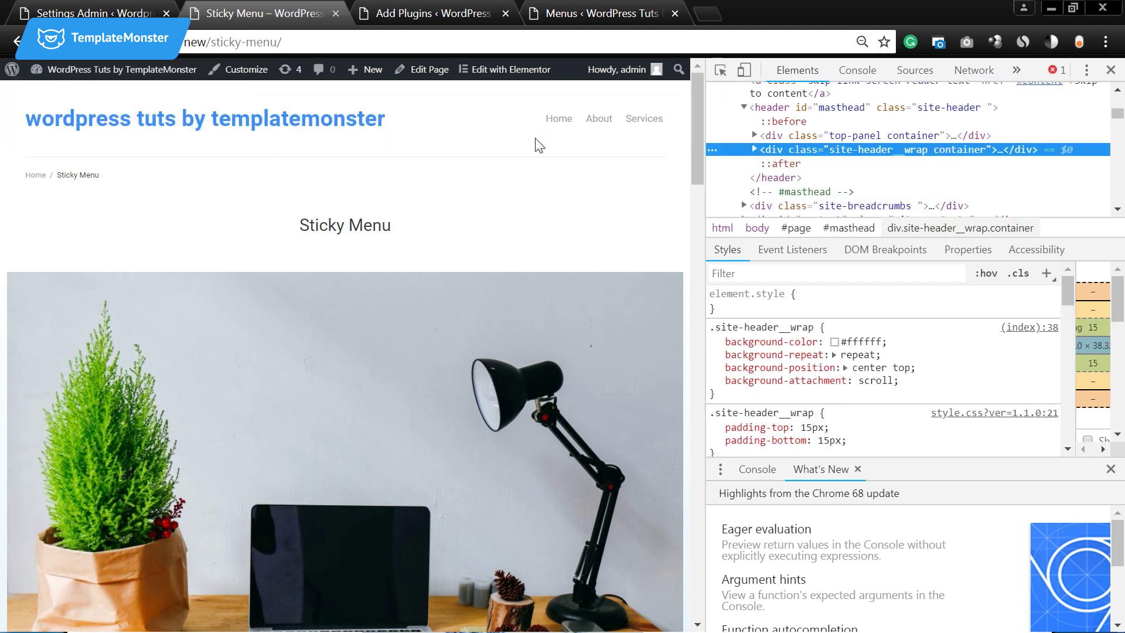
double_click(852, 150)
drag(832, 149, 888, 151)
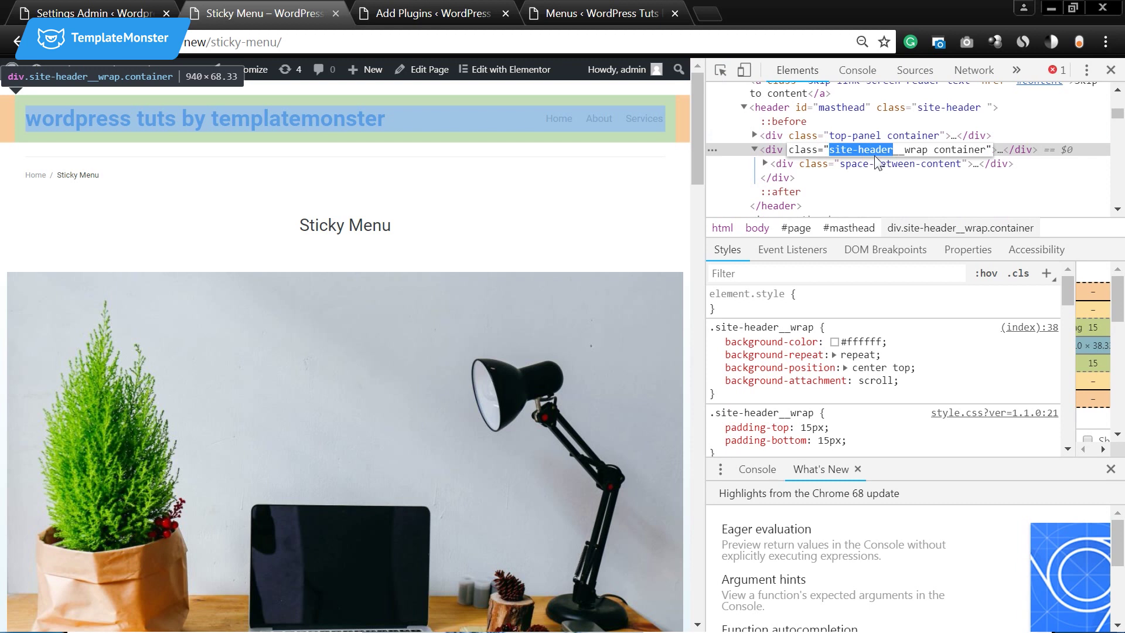
right_click(873, 150)
click(905, 181)
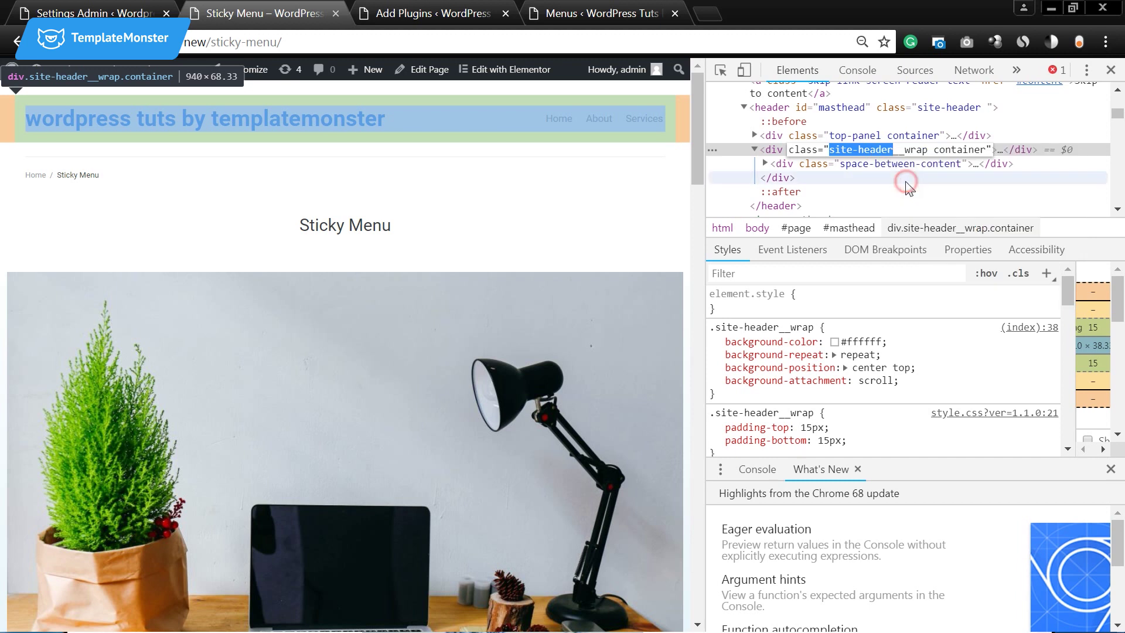
In the myStickymenu settings, replace the Sticky Class .navbar with .site-header.
click(418, 17)
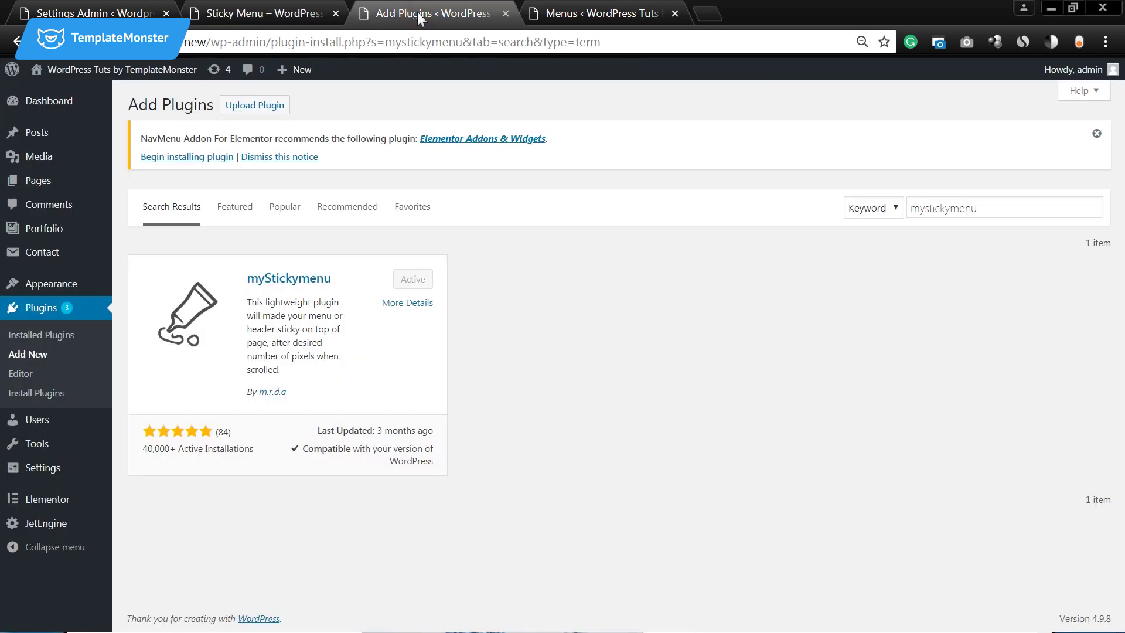
mouse_move(41, 469)
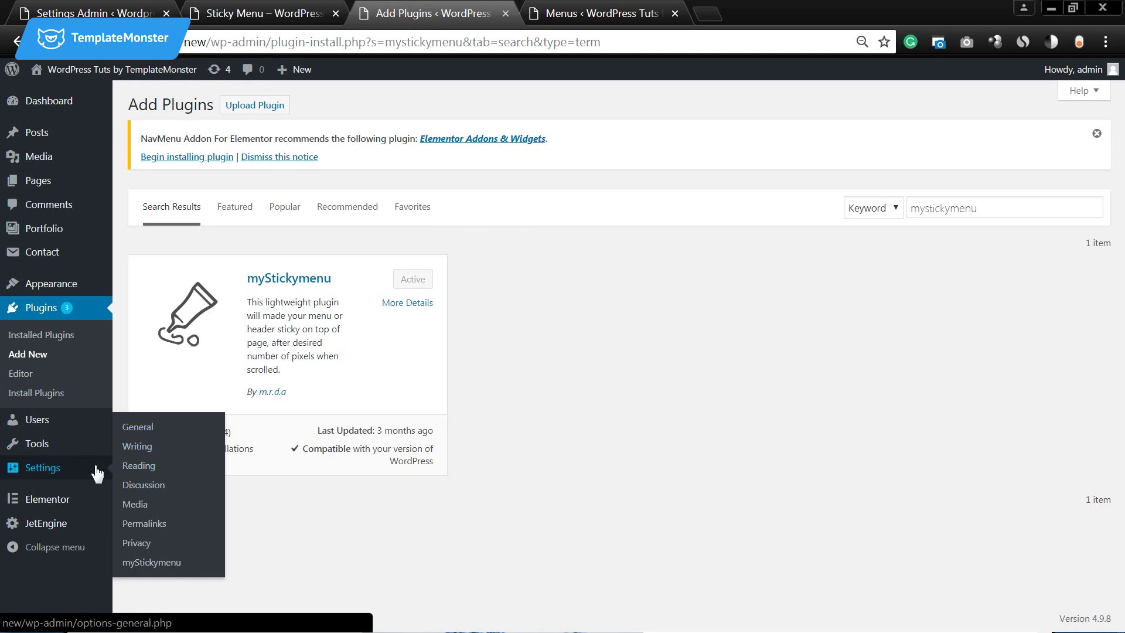
click(151, 564)
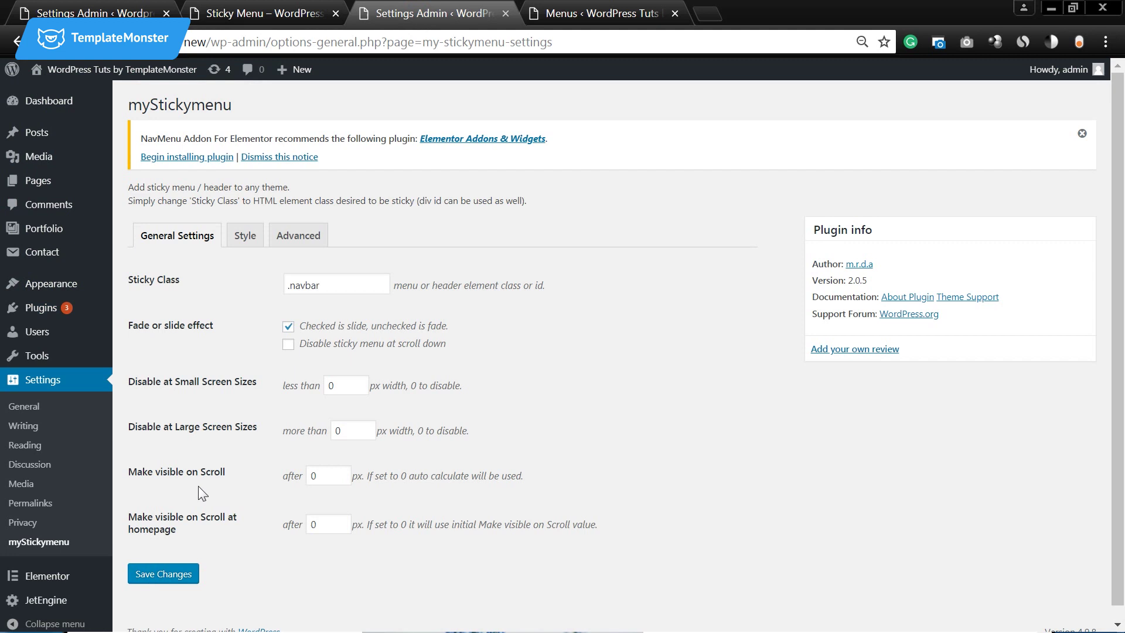
scroll(186, 286, down, 1)
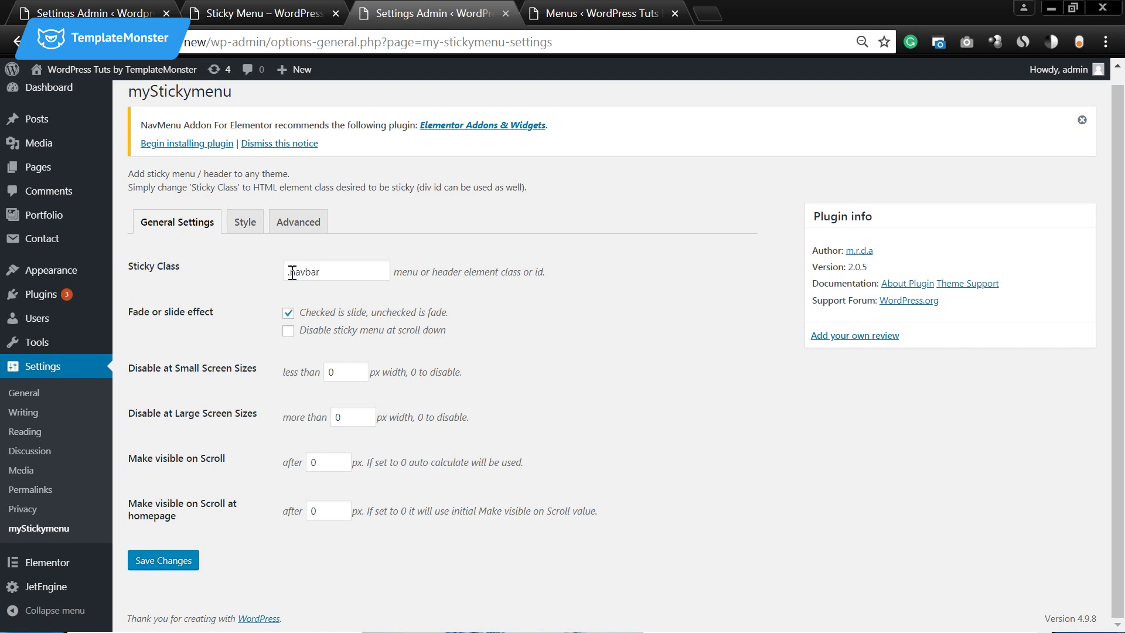
drag(291, 273, 317, 273)
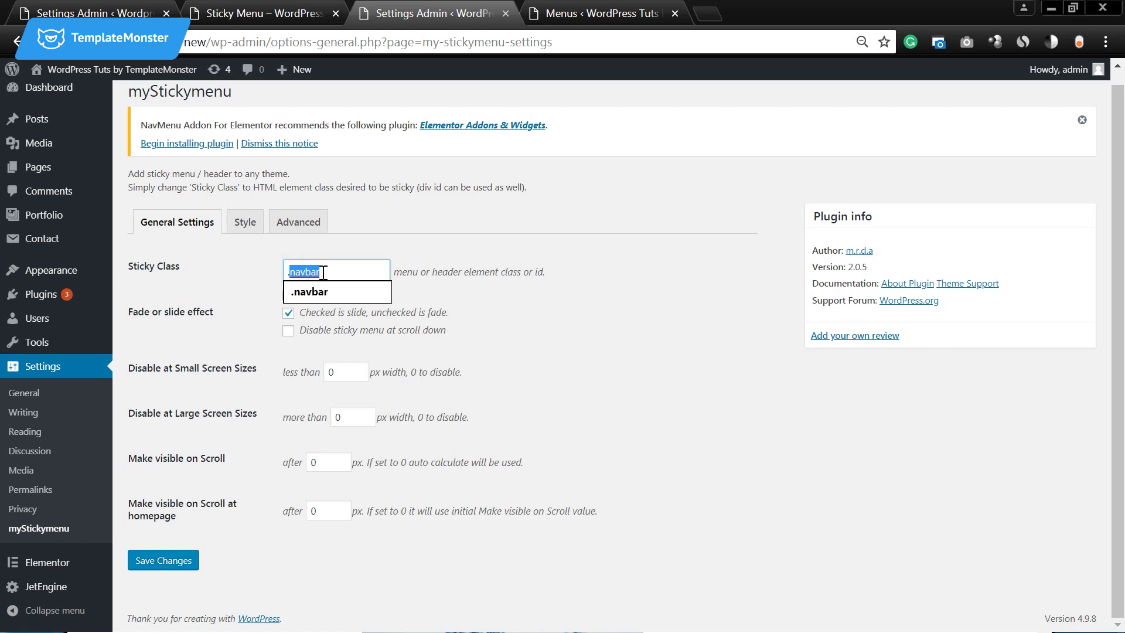
key(ctrl+v)
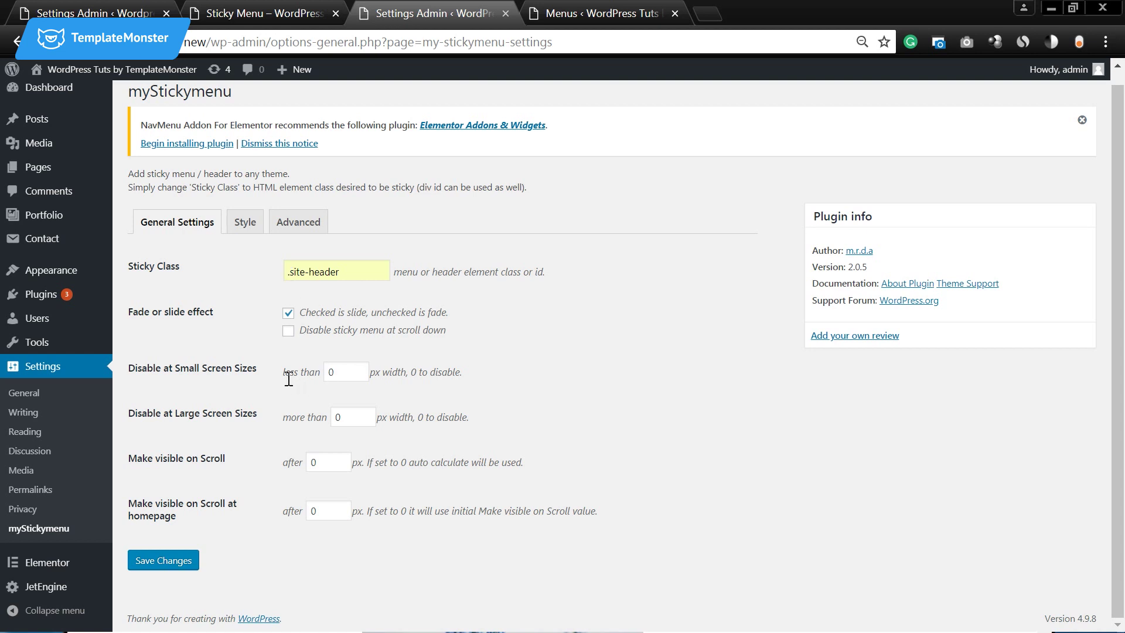
Review the Style and Advanced tabs, then save the myStickymenu settings.
click(245, 221)
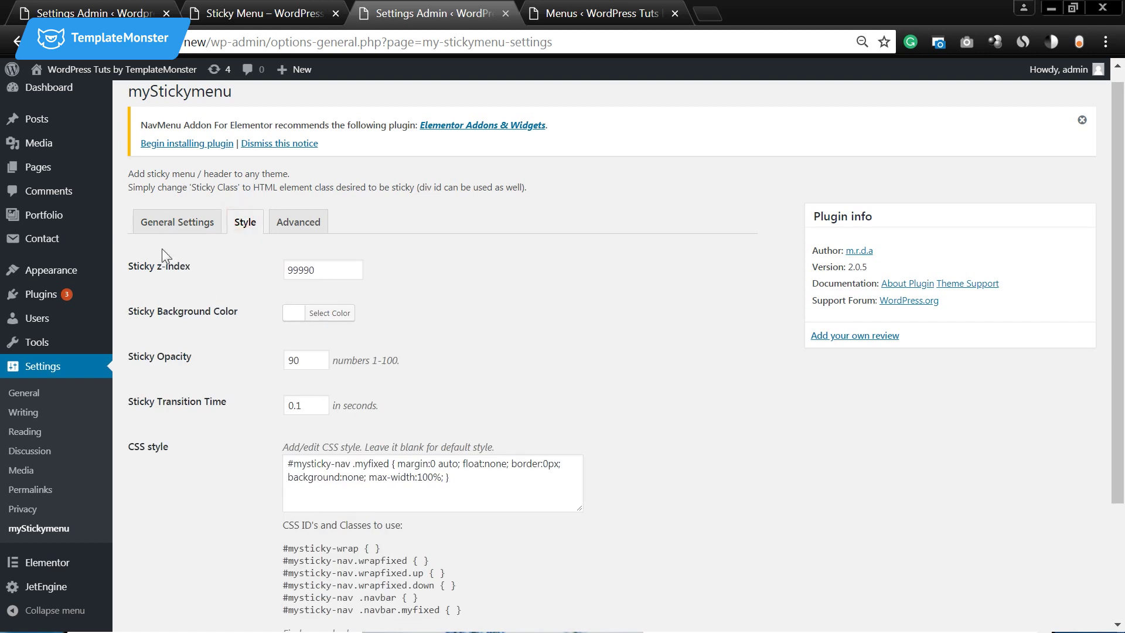
scroll(234, 328, down, 3)
scroll(246, 276, up, 3)
click(297, 235)
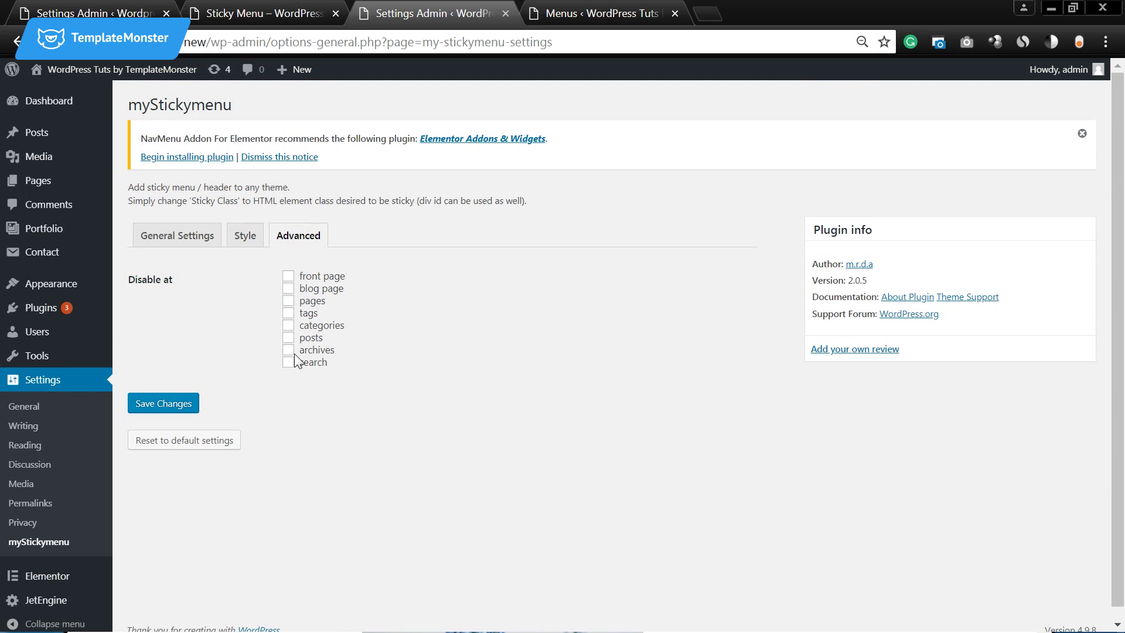
click(158, 235)
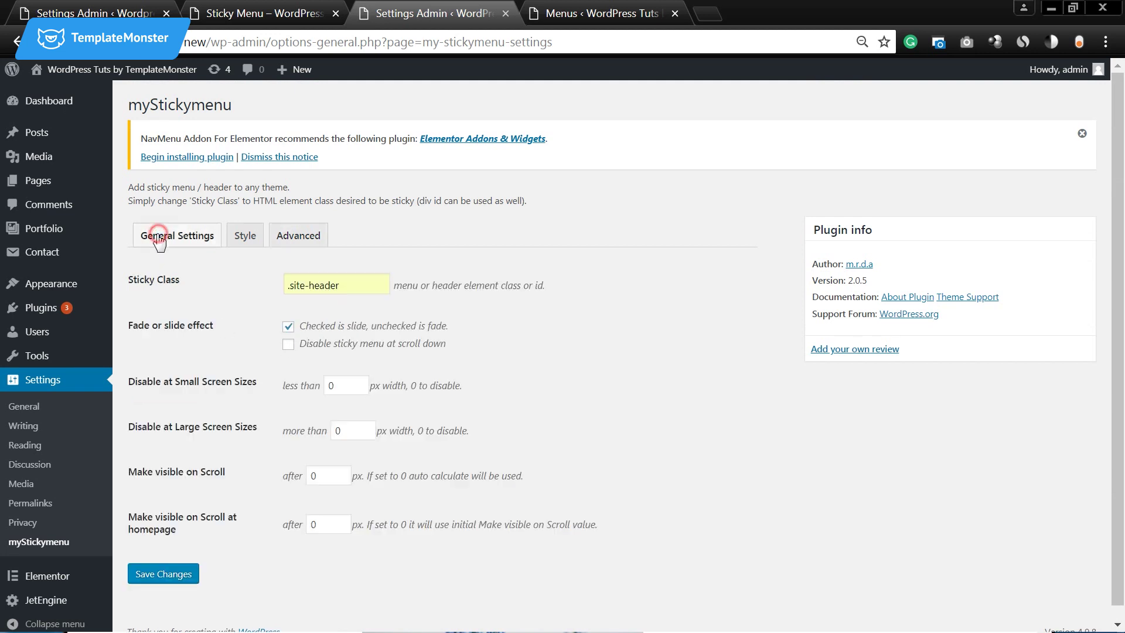
click(161, 575)
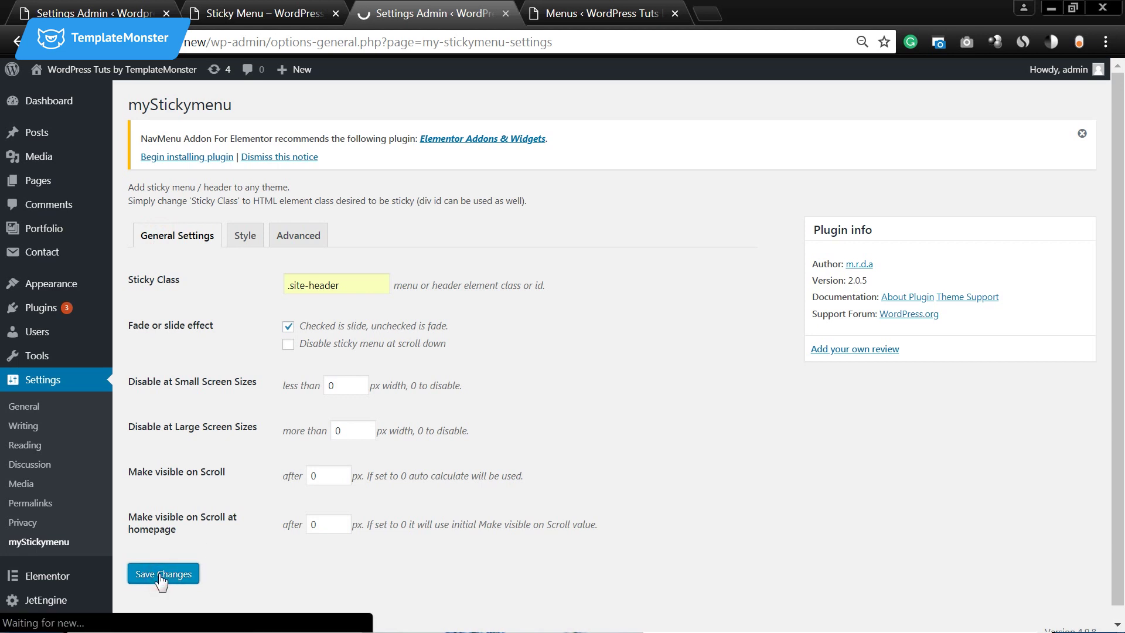
Close DevTools, reload the Sticky Menu page and scroll to confirm the header stays fixed.
click(231, 14)
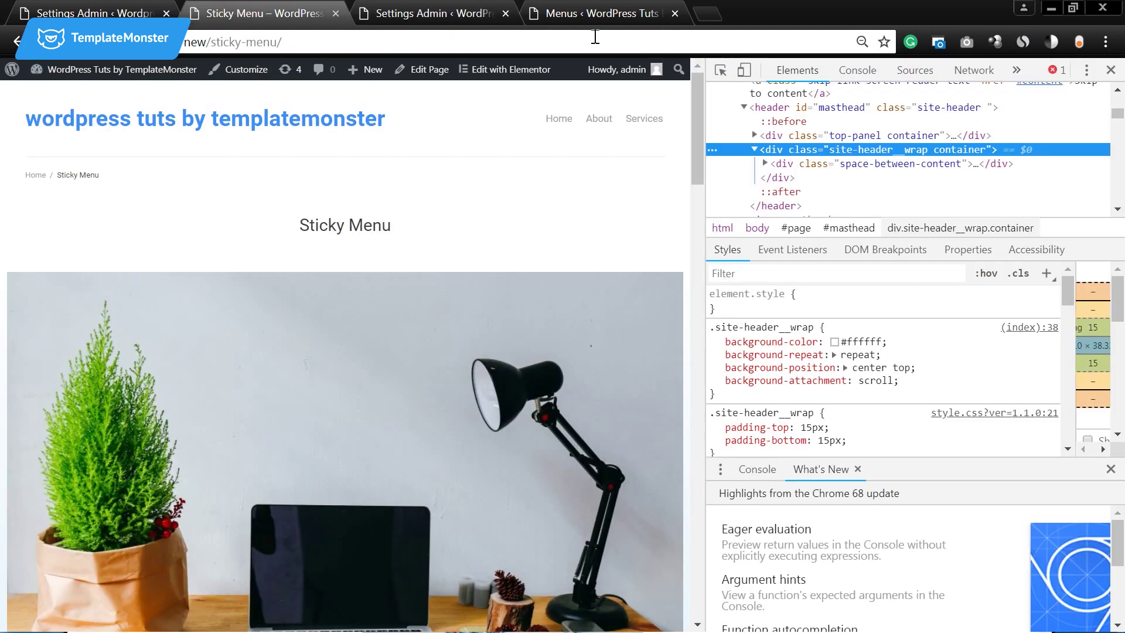
click(1110, 70)
key(F5)
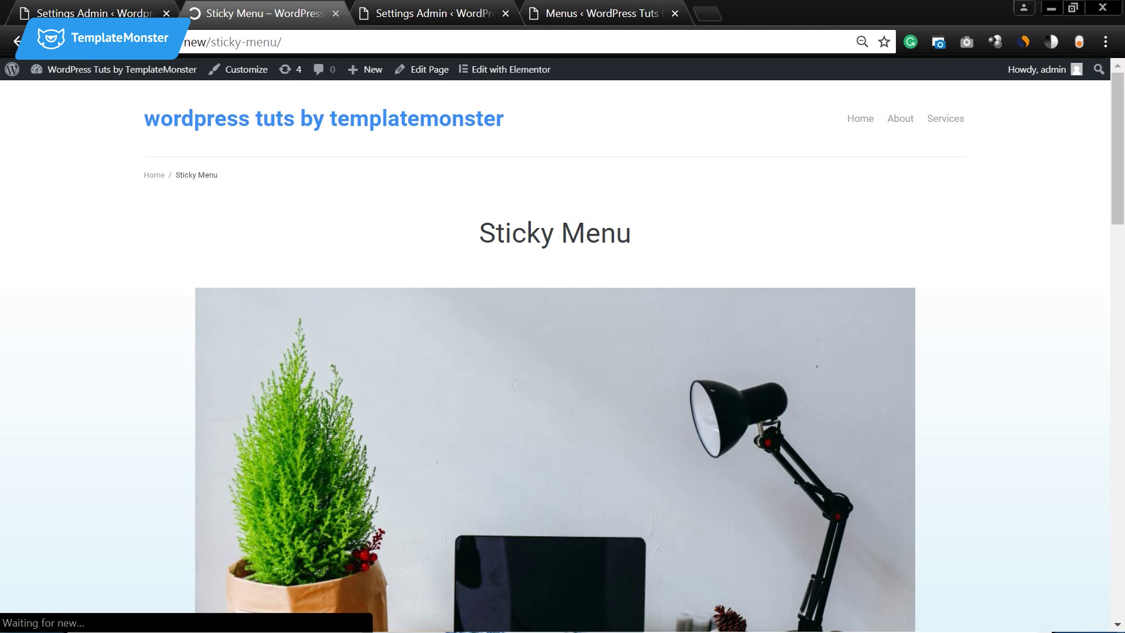
scroll(472, 317, down, 5)
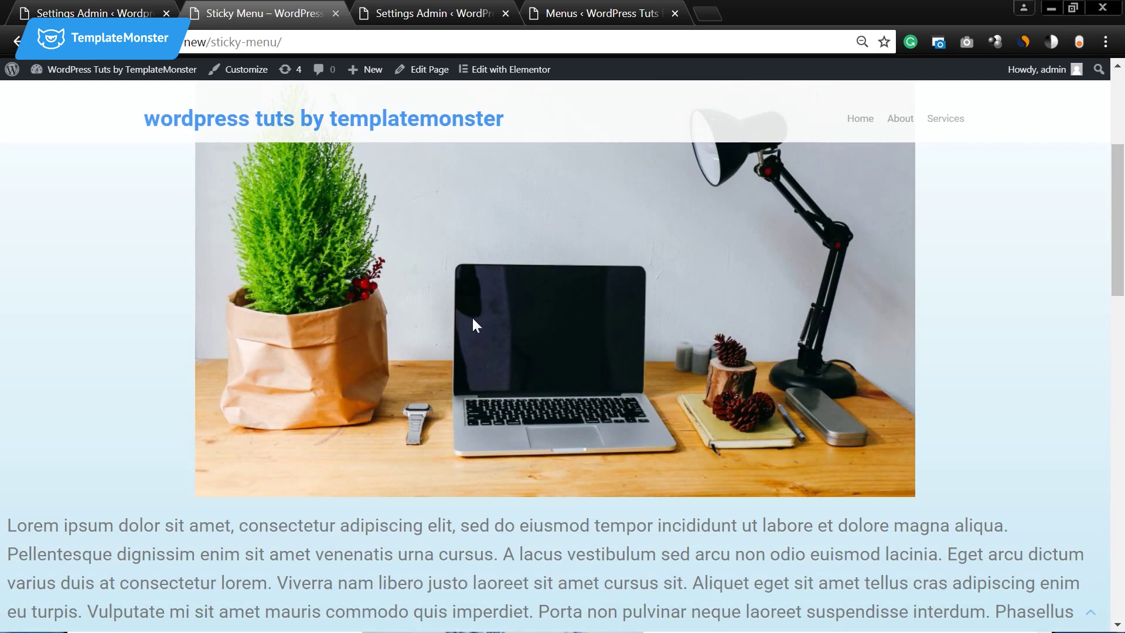
scroll(472, 316, down, 12)
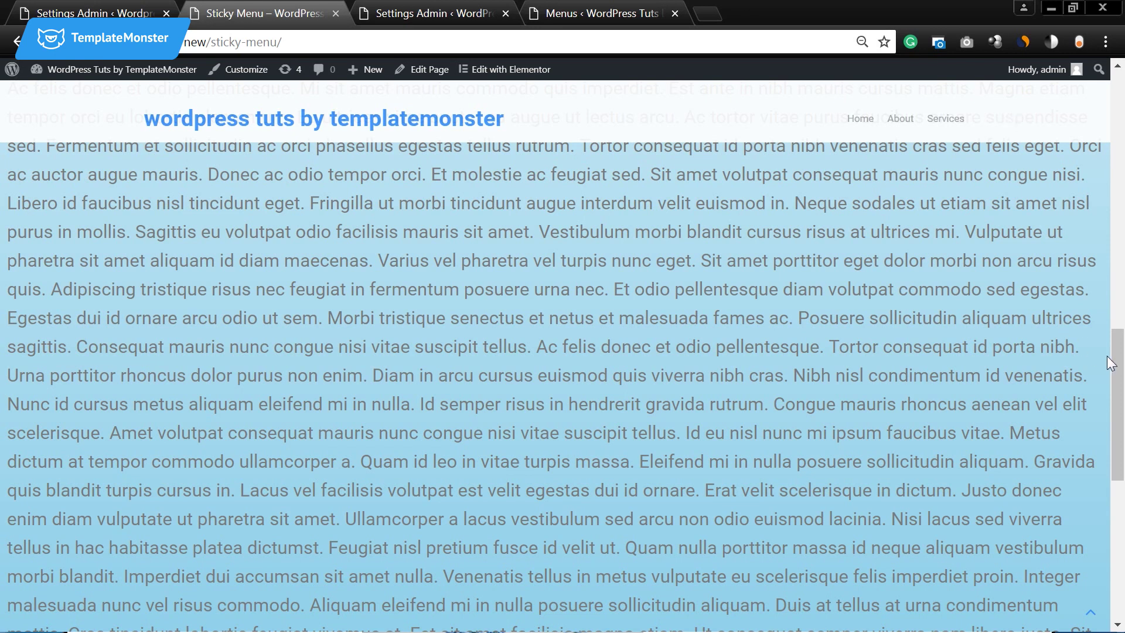
drag(1116, 365, 1117, 369)
drag(1115, 437, 1104, 295)
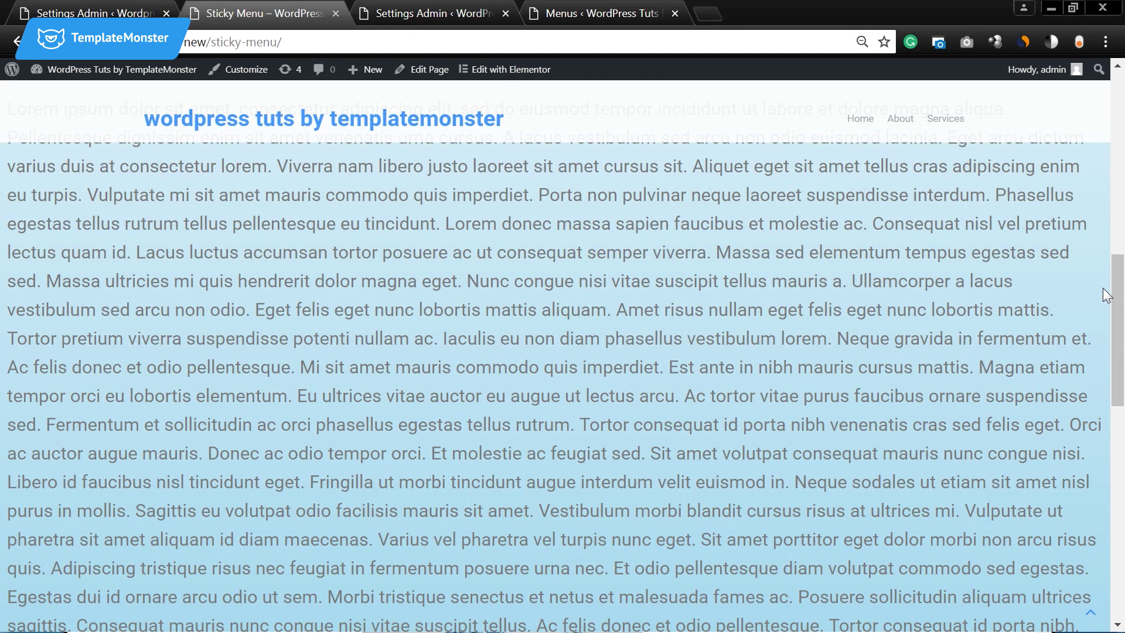